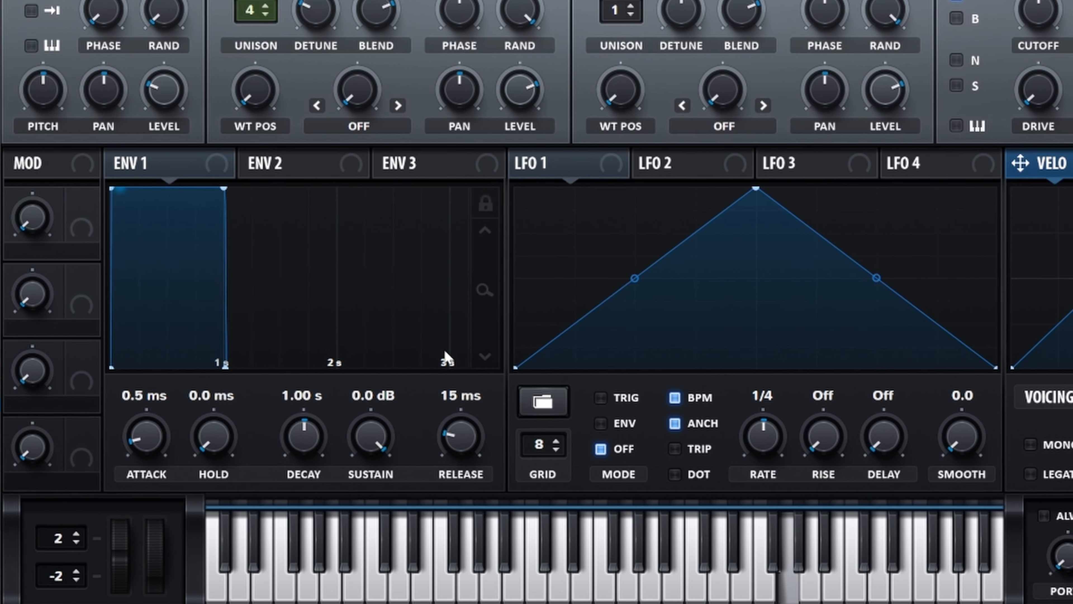
Lengthen Env 1's release to 663 ms
{"action": "left_click_drag", "start_coordinate": [460, 431], "coordinate": [469, 413]}
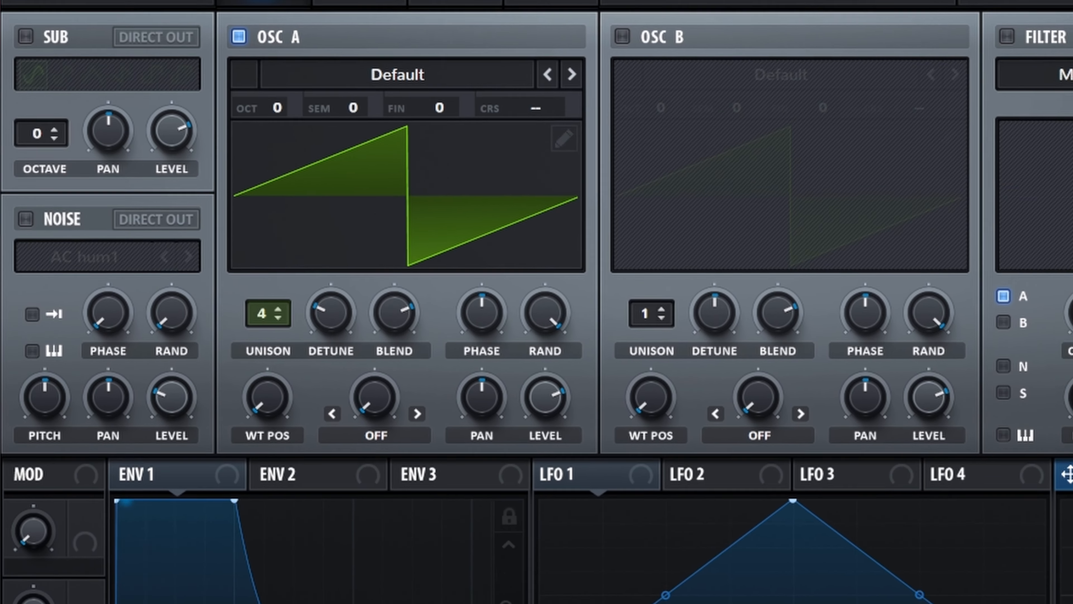
Enable the Distortion effect in Tape Sat. mode with a post low-pass filter at frequency 1945 and Q 0.1
{"action": "left_click", "coordinate": [361, 63]}
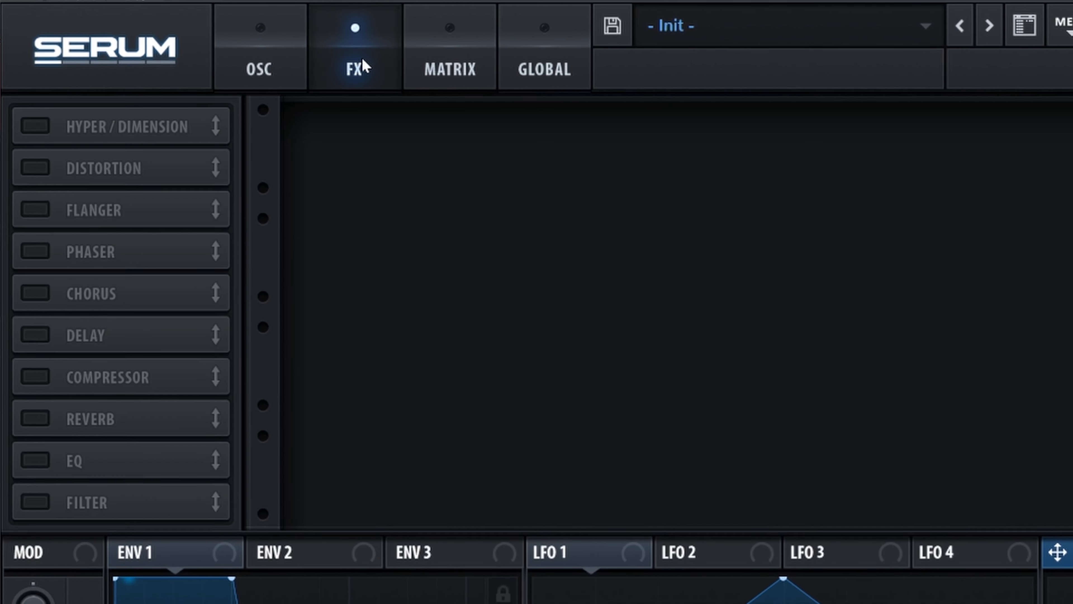
{"action": "left_click", "coordinate": [35, 165]}
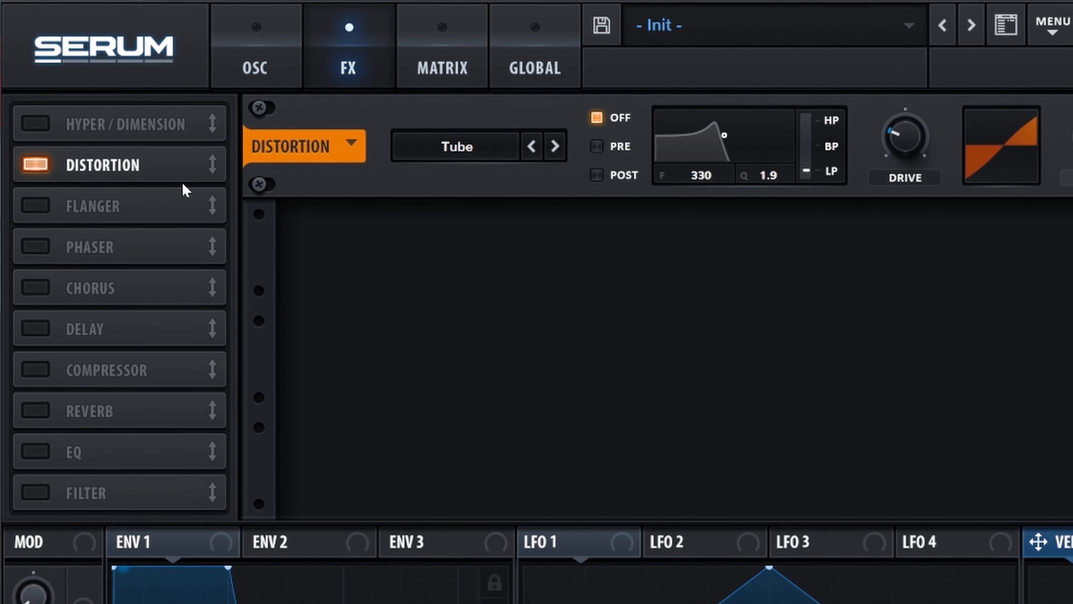
{"action": "left_click", "coordinate": [526, 143]}
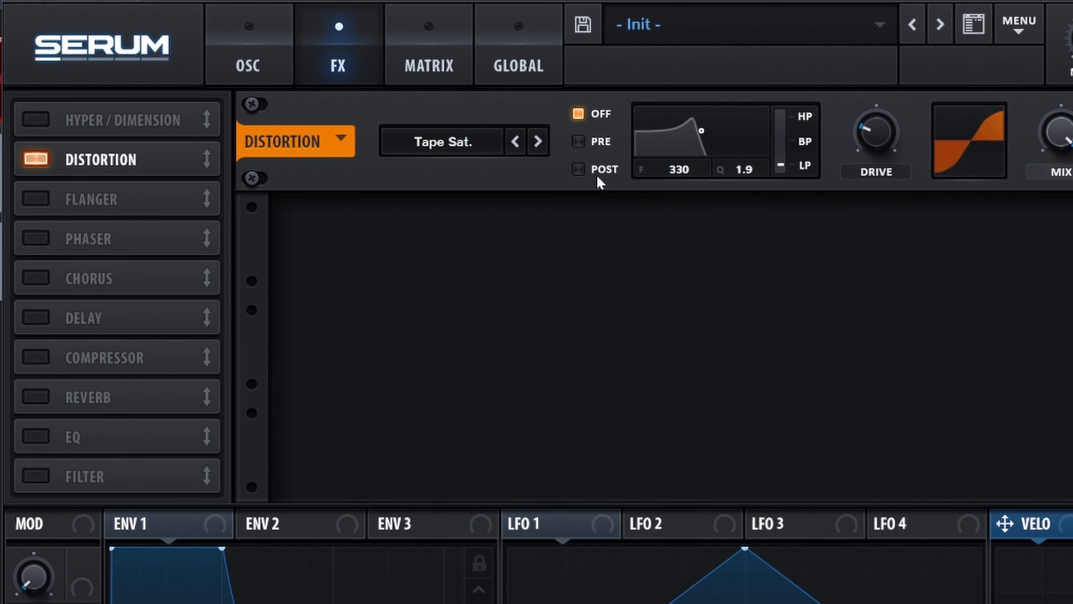
{"action": "left_click", "coordinate": [578, 169]}
{"action": "left_click_drag", "start_coordinate": [687, 124], "coordinate": [685, 166]}
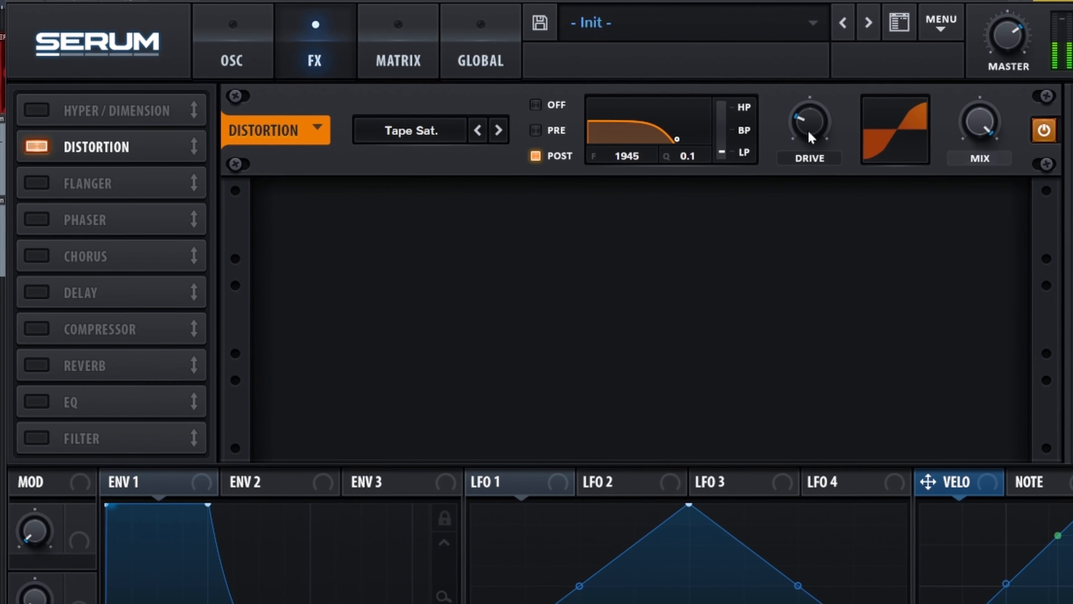
Raise the distortion's drive and lower its mix to somewhat above half
{"action": "left_click_drag", "start_coordinate": [809, 133], "coordinate": [805, 114]}
{"action": "left_click_drag", "start_coordinate": [977, 127], "coordinate": [938, 171]}
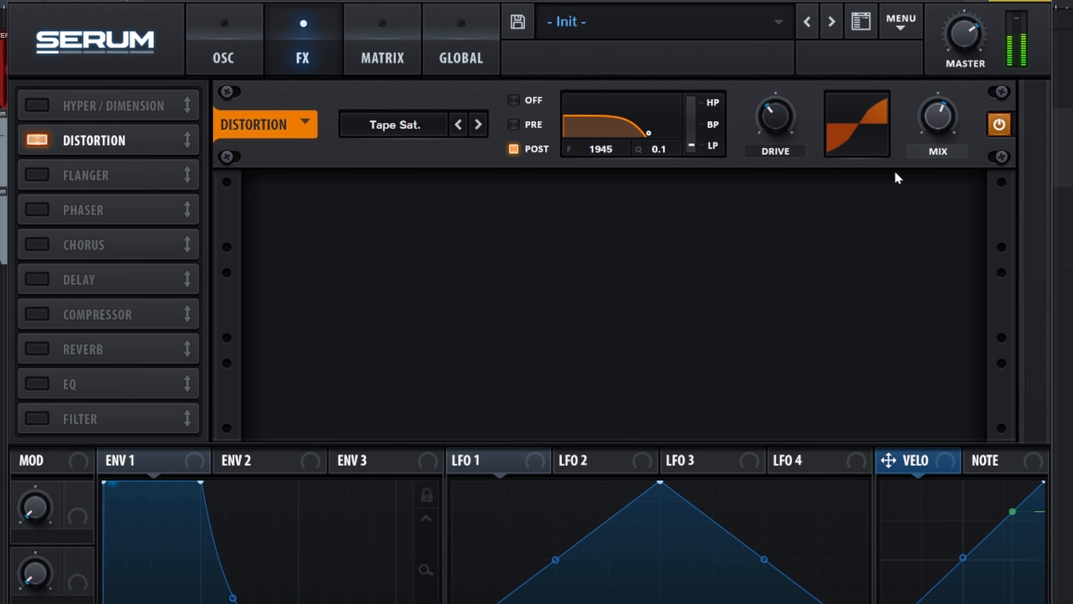
Enable the Flanger effect and reduce its mix to a low amount
{"action": "left_click", "coordinate": [34, 176]}
{"action": "left_click_drag", "start_coordinate": [944, 210], "coordinate": [938, 290]}
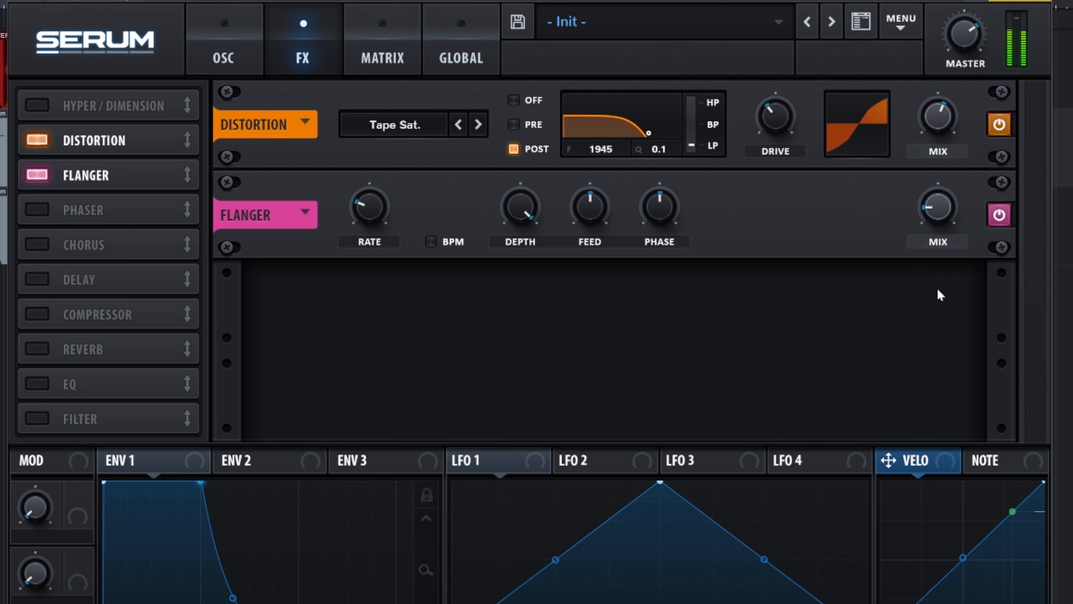
Enable the Chorus effect with Delay 1 at minimum, more feedback and the LPF fully open
{"action": "left_click", "coordinate": [34, 246]}
{"action": "mouse_move", "coordinate": [372, 297]}
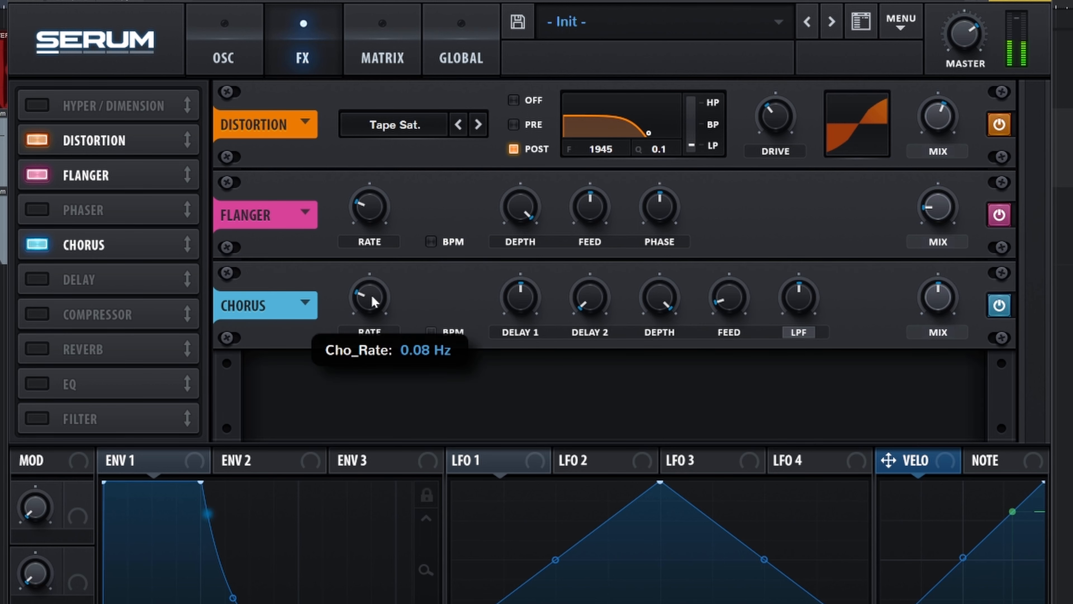
{"action": "left_click_drag", "start_coordinate": [521, 297], "coordinate": [521, 318]}
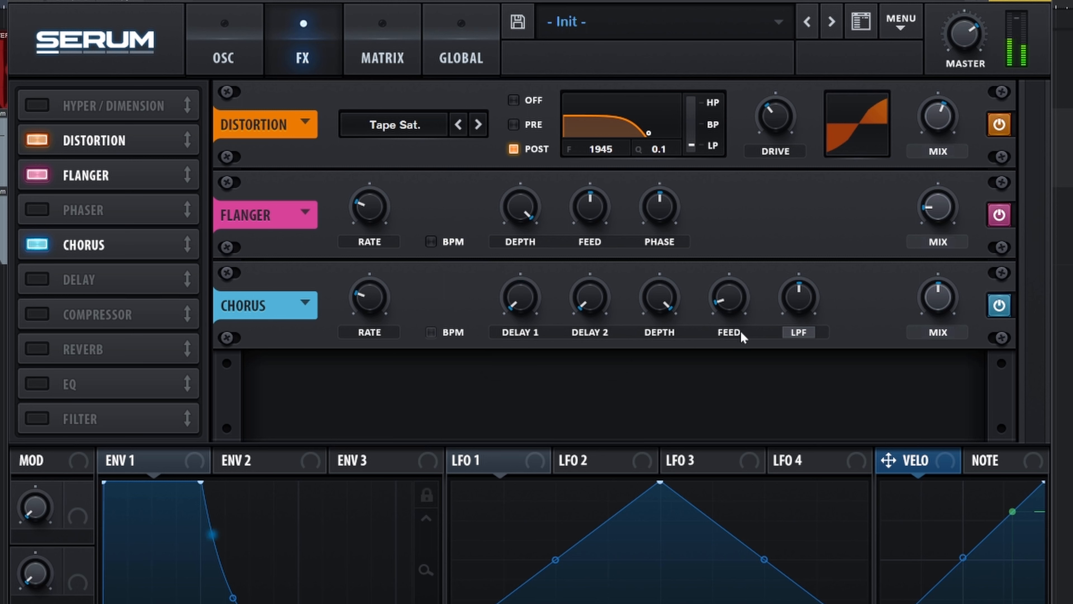
{"action": "left_click_drag", "start_coordinate": [731, 299], "coordinate": [728, 268]}
{"action": "left_click_drag", "start_coordinate": [791, 297], "coordinate": [797, 242]}
Enable the EQ and shape its low band as a peak with raised gain and frequency and Q at 29%
{"action": "left_click", "coordinate": [43, 384]}
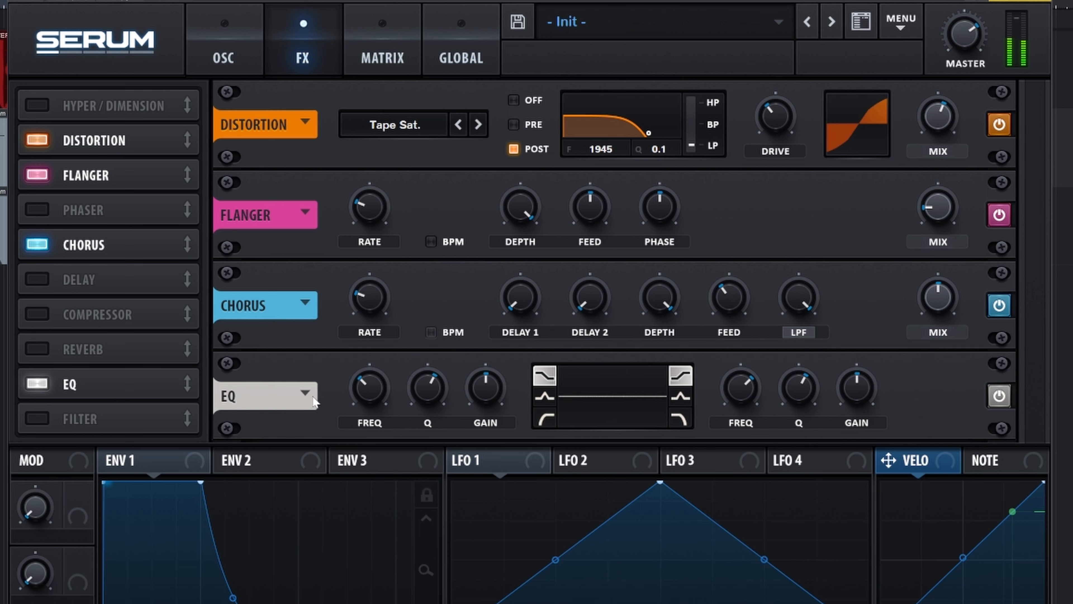
{"action": "left_click", "coordinate": [545, 396]}
{"action": "left_click_drag", "start_coordinate": [478, 398], "coordinate": [426, 412]}
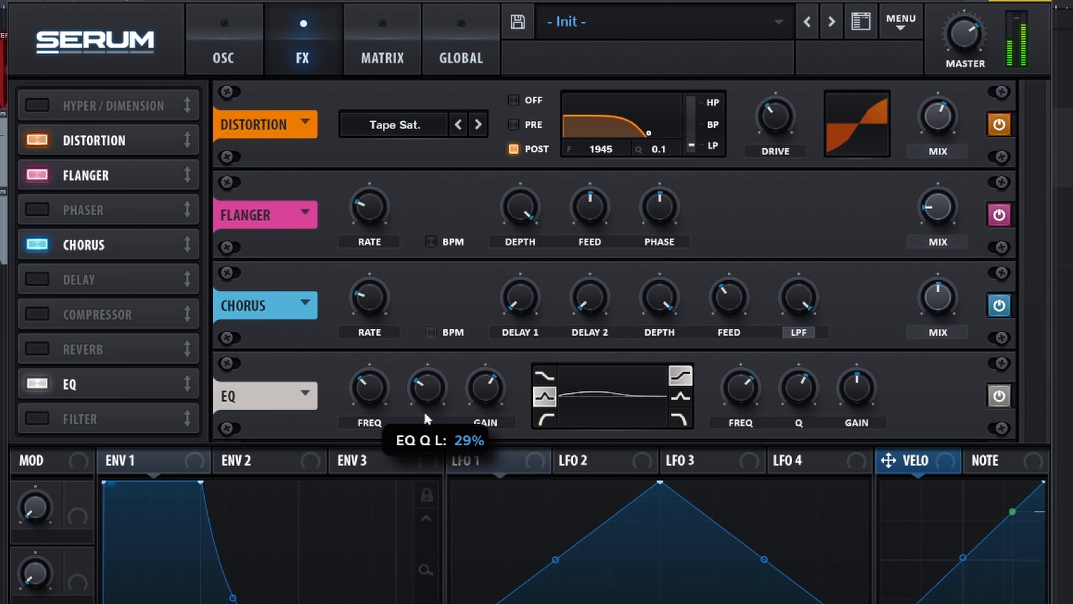
{"action": "left_click_drag", "start_coordinate": [366, 387], "coordinate": [366, 372]}
Cut the EQ's high shelf slightly, raise its frequency, set its Q to 28%, and fine-tune the low band's gain
{"action": "left_click_drag", "start_coordinate": [852, 392], "coordinate": [852, 408]}
{"action": "left_click_drag", "start_coordinate": [736, 398], "coordinate": [798, 421]}
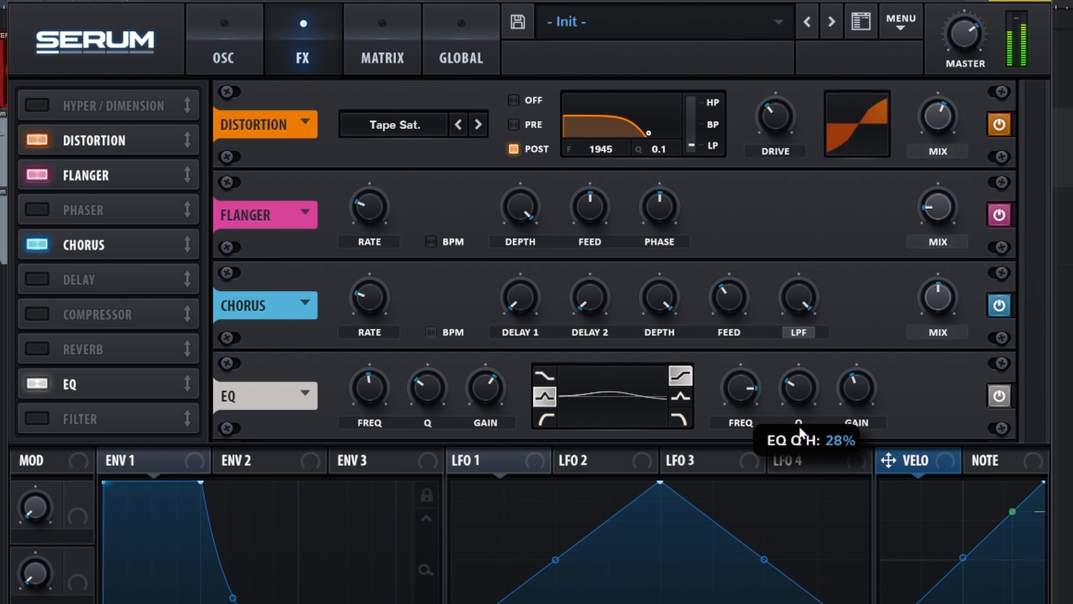
{"action": "left_click_drag", "start_coordinate": [490, 400], "coordinate": [490, 403]}
Route Chaos1 to Osc A's fine tuning in the first modulation matrix slot with a very small positive amount
{"action": "left_click", "coordinate": [382, 57]}
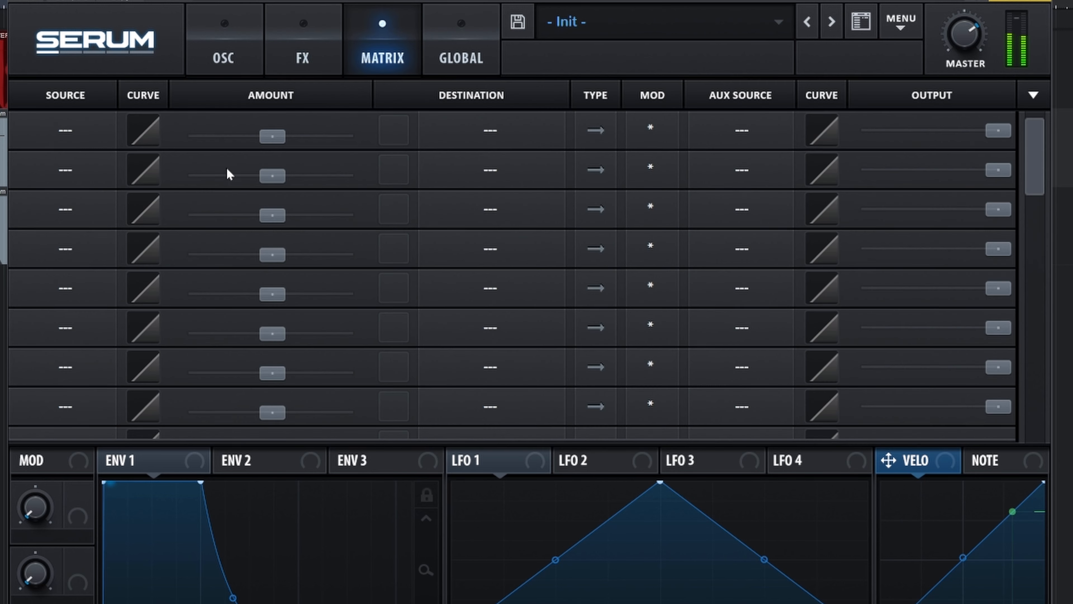
{"action": "left_click", "coordinate": [52, 163]}
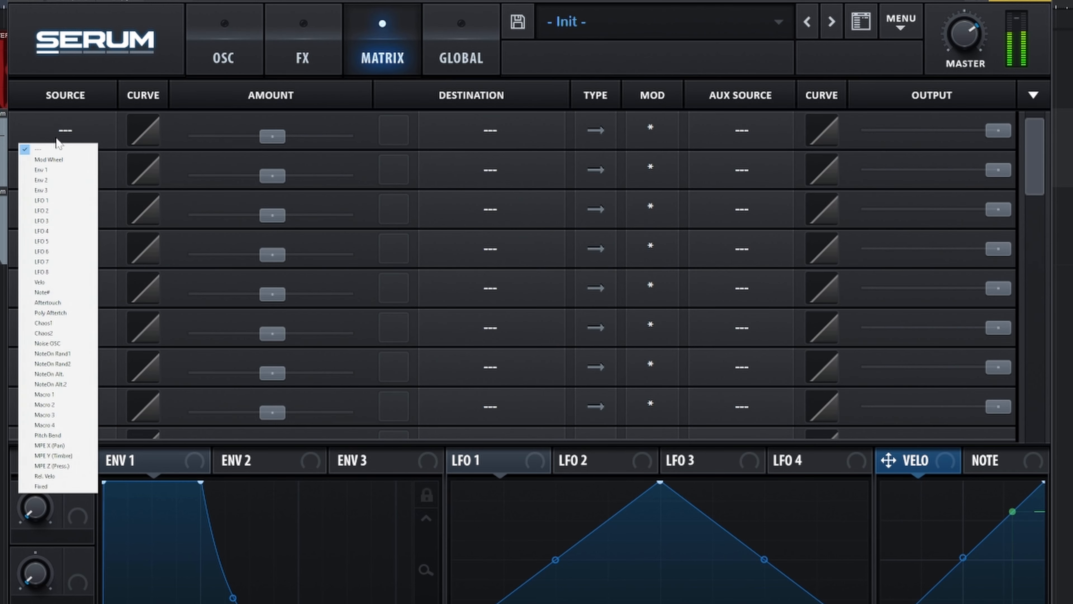
{"action": "left_click", "coordinate": [46, 323]}
{"action": "left_click", "coordinate": [507, 135]}
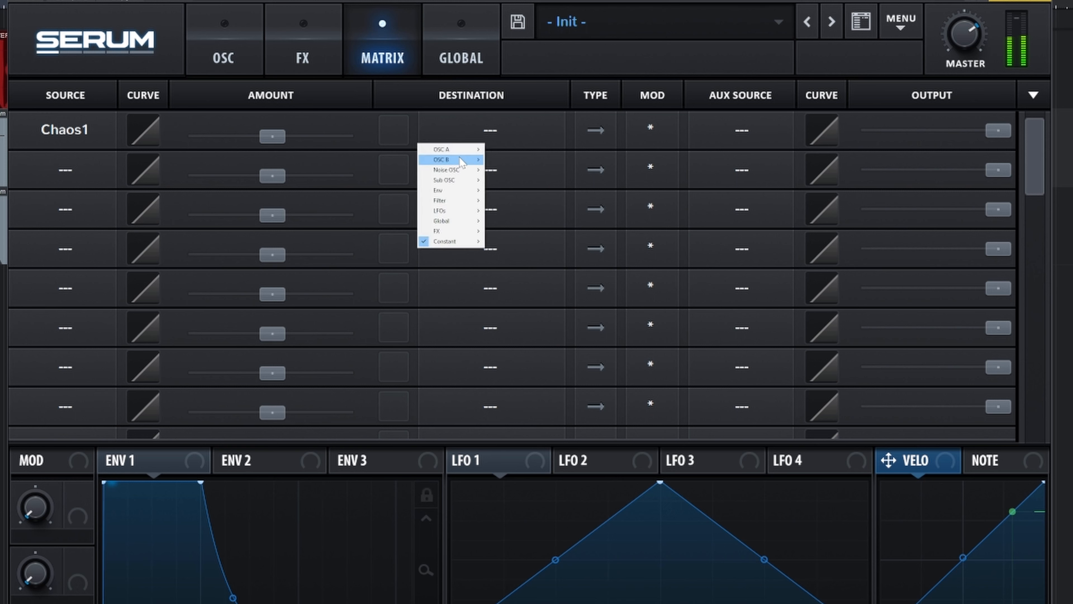
{"action": "mouse_move", "coordinate": [450, 151]}
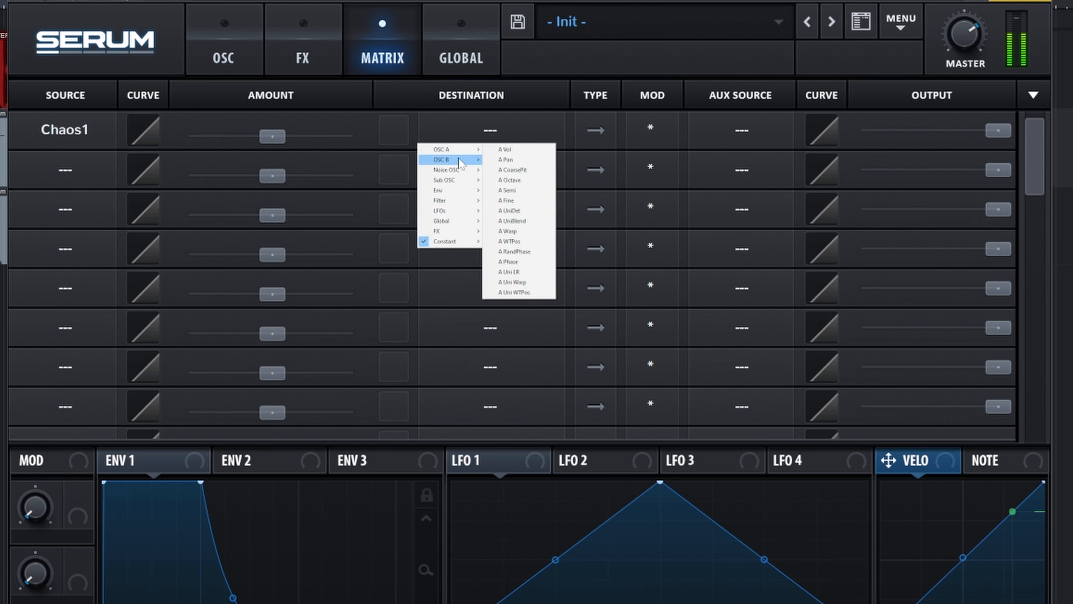
{"action": "left_click", "coordinate": [511, 207]}
{"action": "left_click_drag", "start_coordinate": [271, 148], "coordinate": [275, 148]}
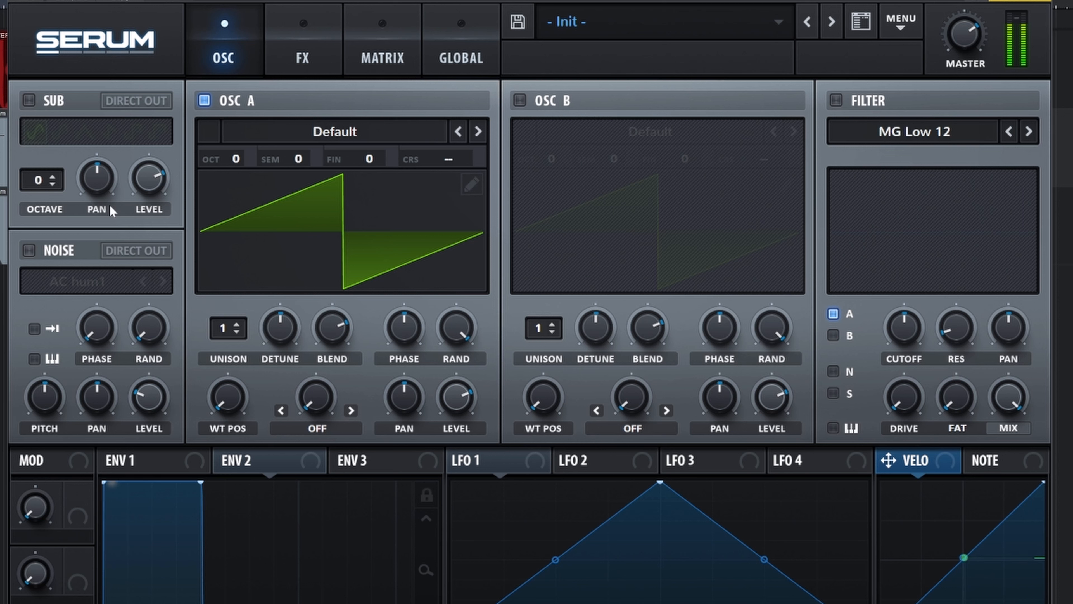
Set Osc A to 4 unison voices and reduce its detune
{"action": "left_click_drag", "start_coordinate": [232, 336], "coordinate": [257, 283]}
{"action": "left_click_drag", "start_coordinate": [279, 326], "coordinate": [277, 366]}
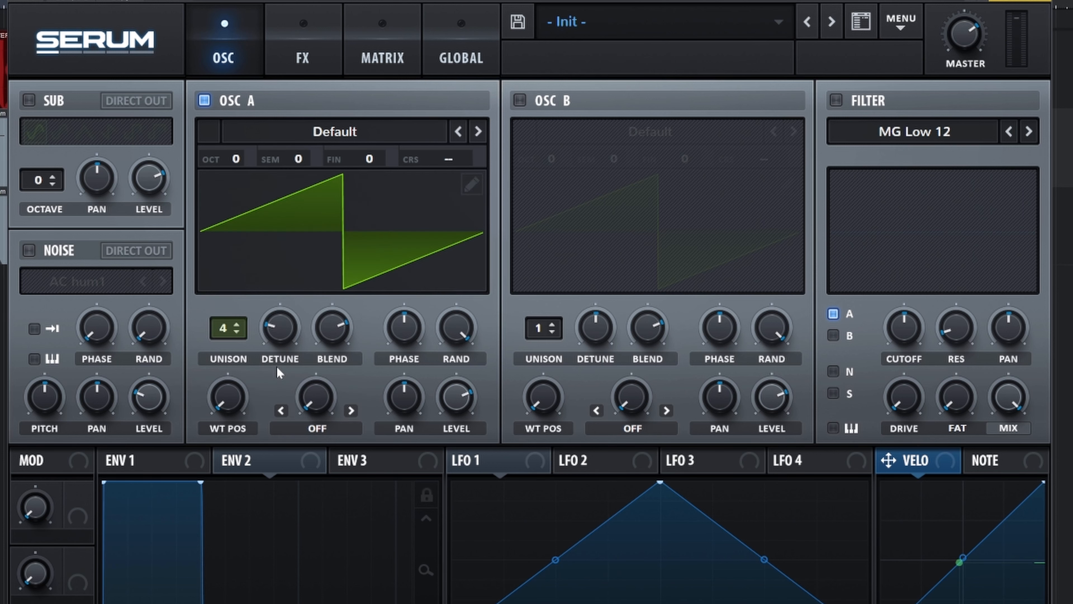
Enable the noise oscillator with the analog J 60 sample and set its level to -36 dB
{"action": "left_click", "coordinate": [28, 250]}
{"action": "left_click", "coordinate": [82, 278]}
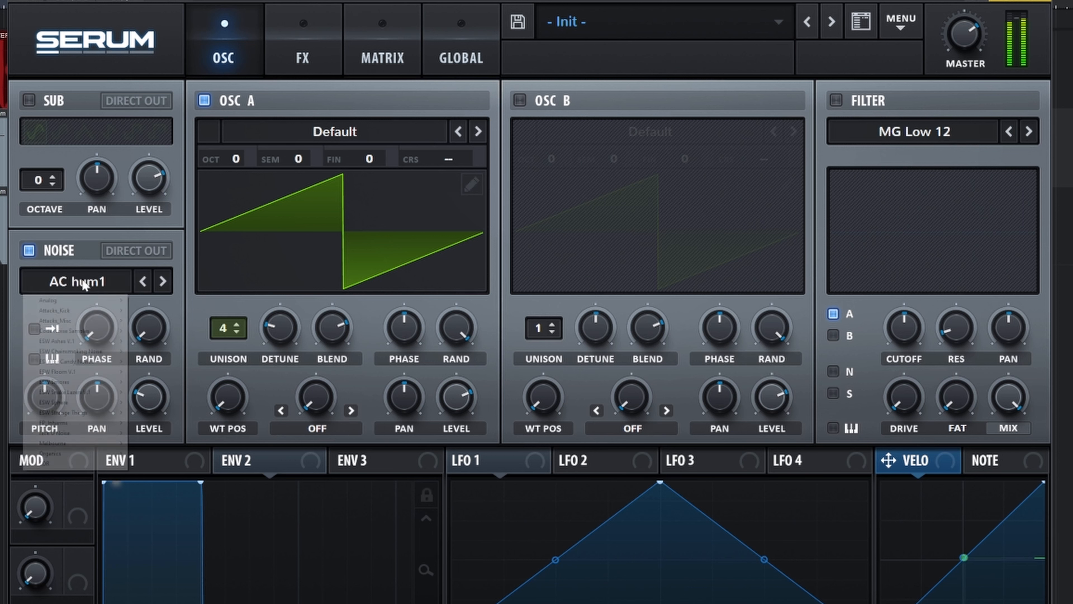
{"action": "mouse_move", "coordinate": [90, 301]}
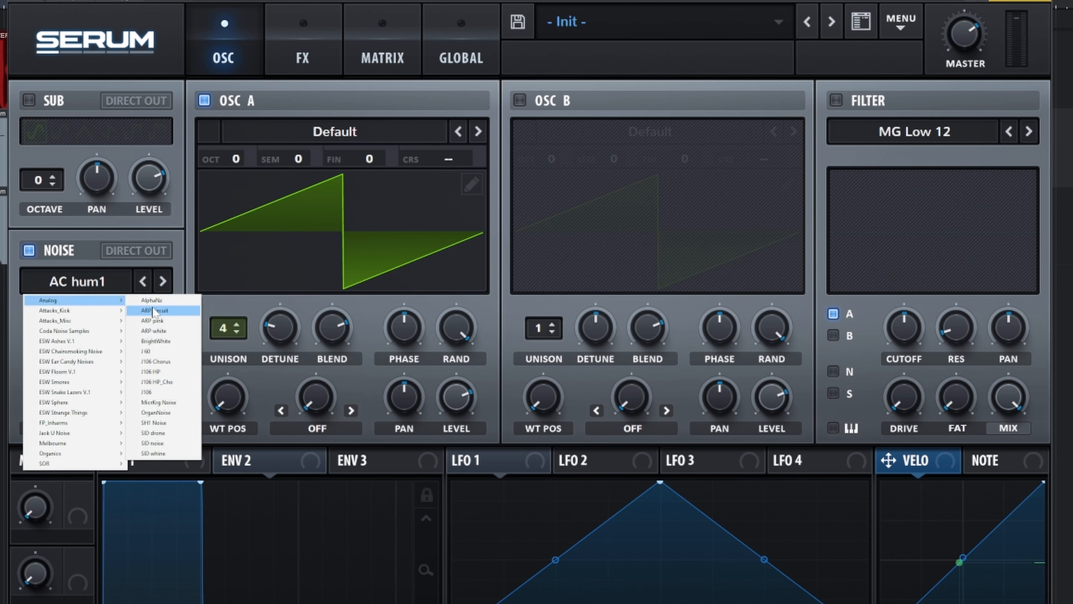
{"action": "left_click", "coordinate": [158, 350]}
{"action": "left_click", "coordinate": [150, 398]}
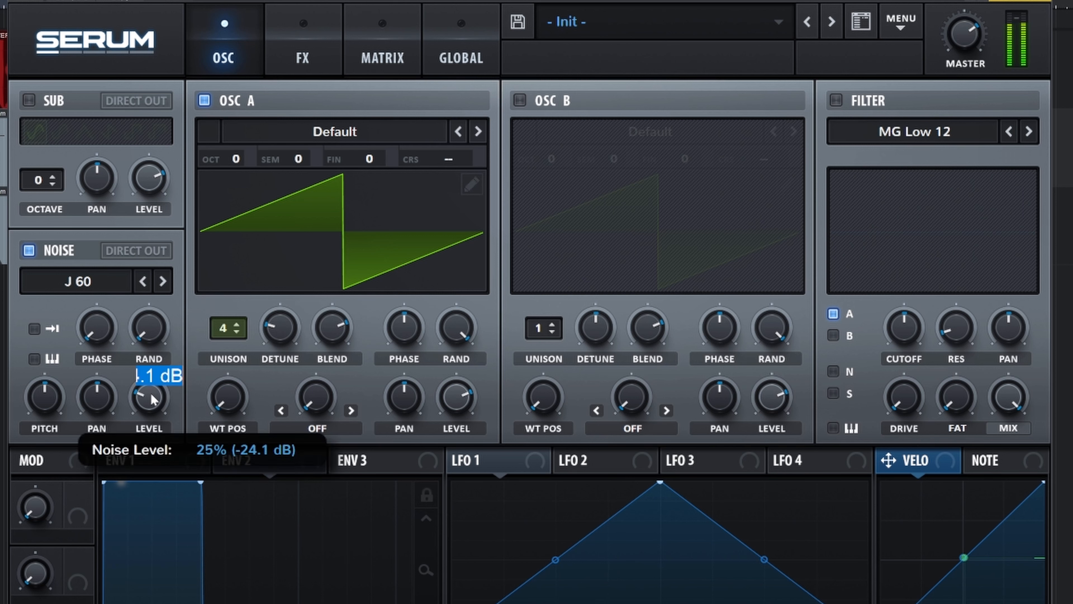
{"action": "type", "text": "-36"}
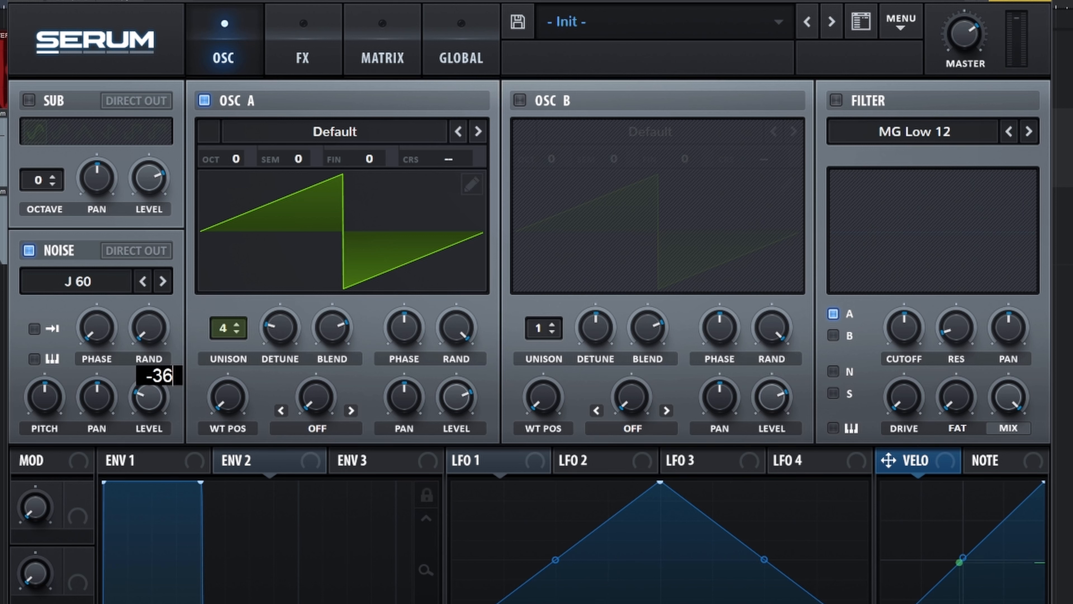
{"action": "key", "text": "Return"}
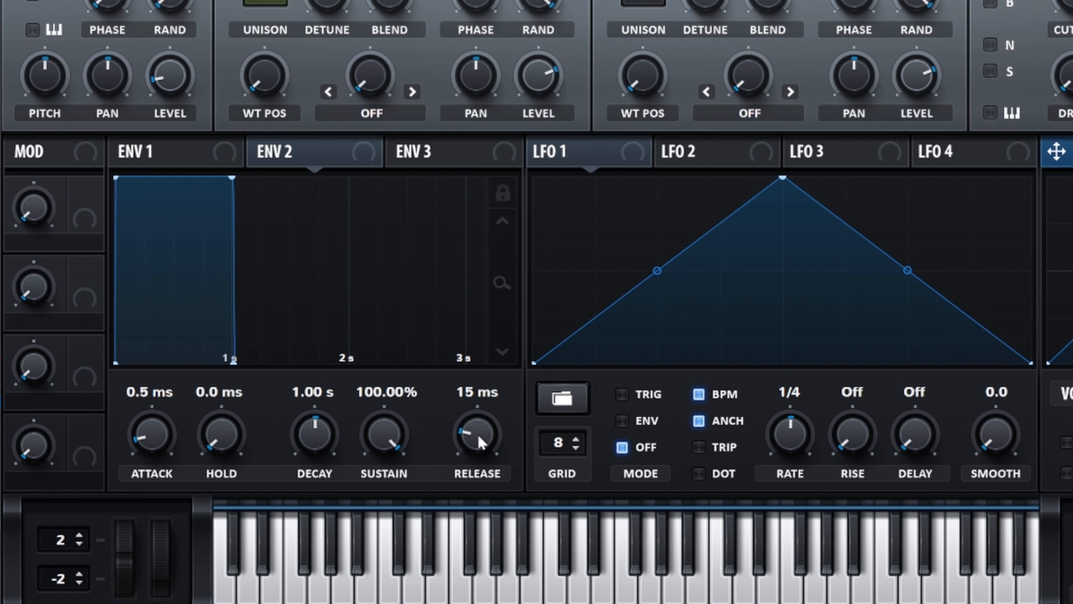
Set Env 2's release to 696 ms, then enable the MG Low 12 filter with Env 2 modulating its cutoff
{"action": "mouse_move", "coordinate": [481, 442]}
{"action": "left_mouse_down"}
{"action": "mouse_move", "coordinate": [483, 406]}
{"action": "mouse_move", "coordinate": [474, 423]}
{"action": "left_mouse_up"}
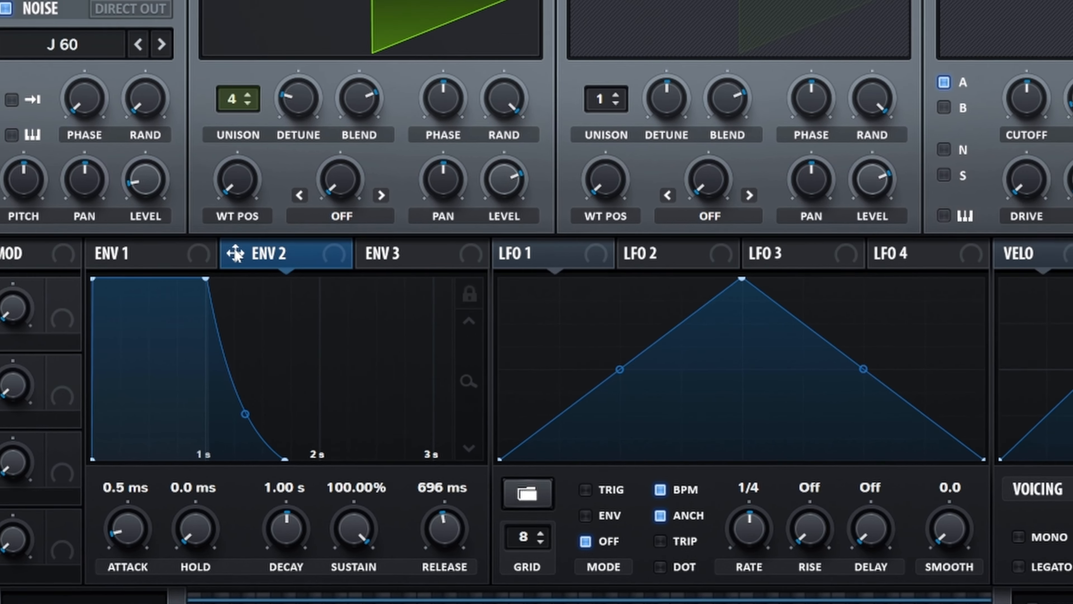
{"action": "left_click_drag", "start_coordinate": [263, 152], "coordinate": [927, 324]}
{"action": "left_click", "coordinate": [851, 70]}
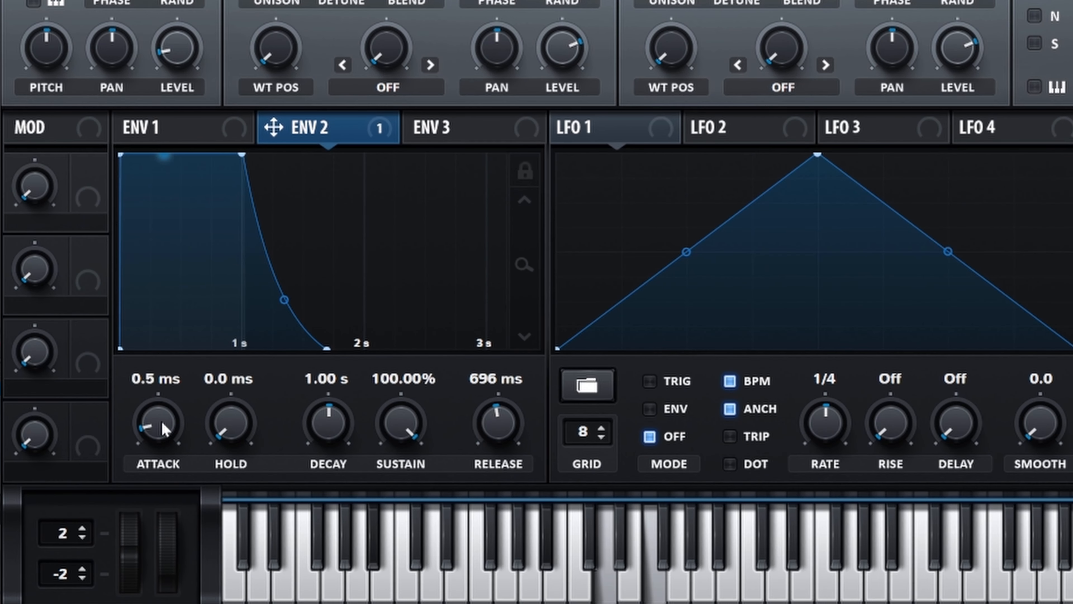
Shape Env 2 with a 56 ms attack, no sustain, and a longer decay and release
{"action": "left_click_drag", "start_coordinate": [167, 425], "coordinate": [168, 407]}
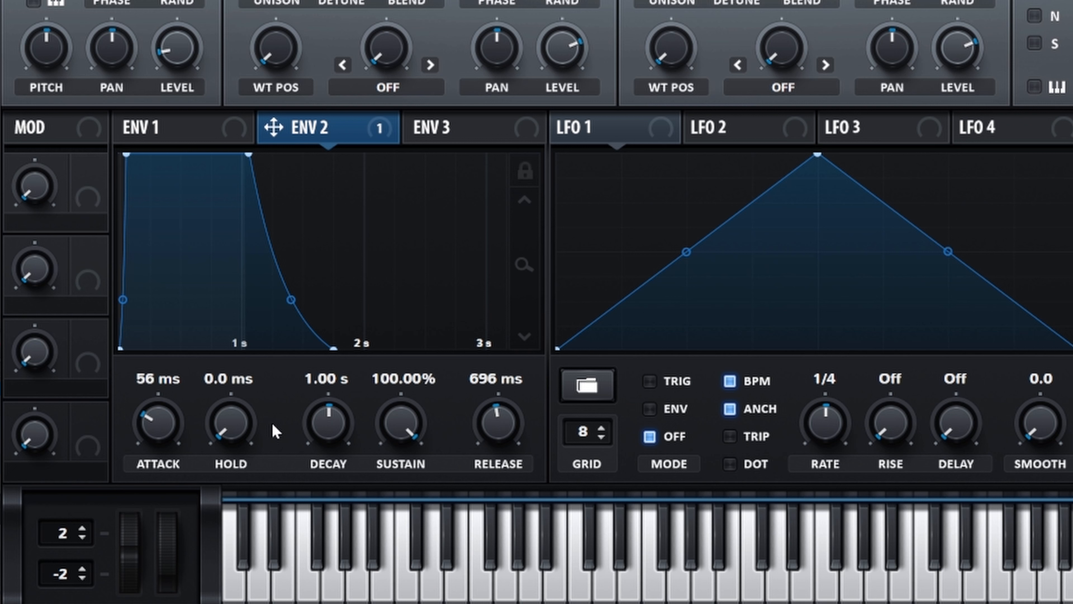
{"action": "left_click_drag", "start_coordinate": [402, 425], "coordinate": [407, 532]}
{"action": "left_click_drag", "start_coordinate": [324, 436], "coordinate": [338, 406]}
{"action": "left_click_drag", "start_coordinate": [498, 424], "coordinate": [501, 414]}
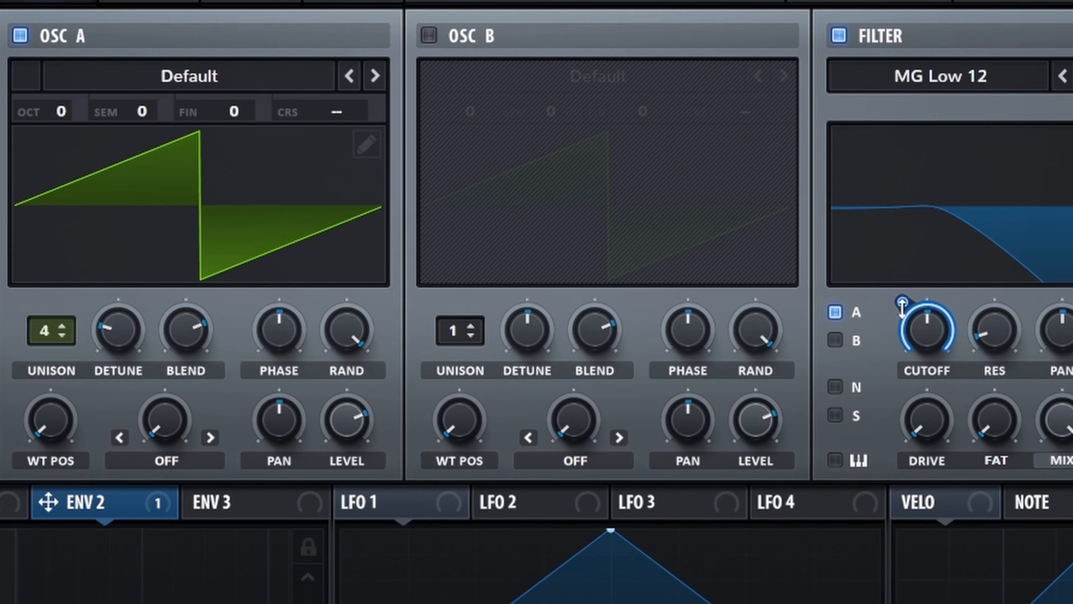
Raise the filter's cutoff and set its resonance to 15%
{"action": "left_click_drag", "start_coordinate": [1027, 70], "coordinate": [1051, 91]}
{"action": "left_click_drag", "start_coordinate": [874, 427], "coordinate": [851, 398]}
{"action": "left_click_drag", "start_coordinate": [957, 435], "coordinate": [955, 428]}
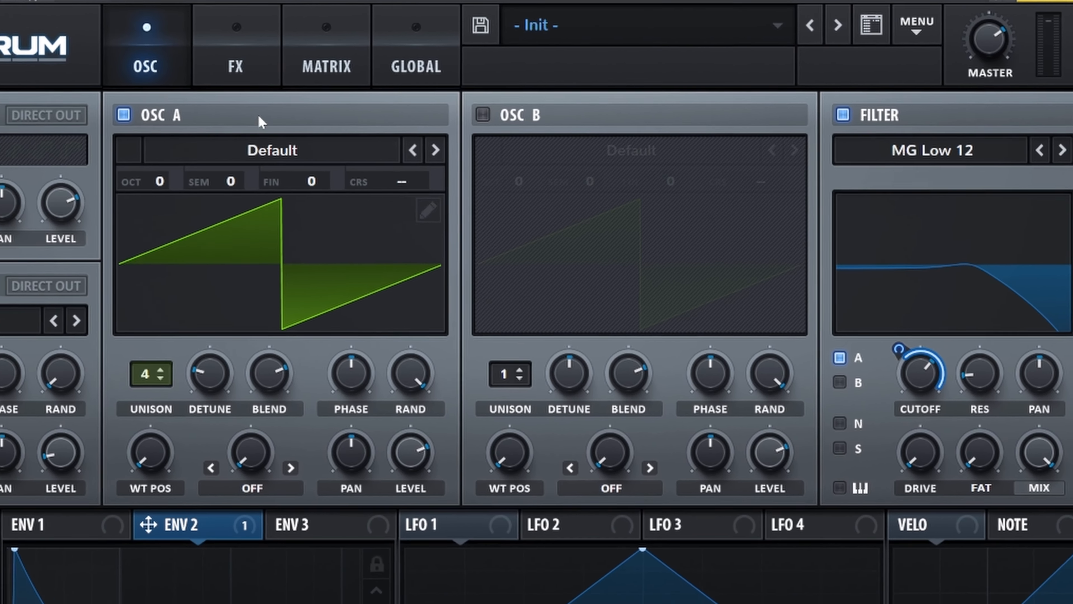
Enable the EQ effect and make its low band a high-pass with Q at 0% and frequency at minimum
{"action": "left_click", "coordinate": [88, 74]}
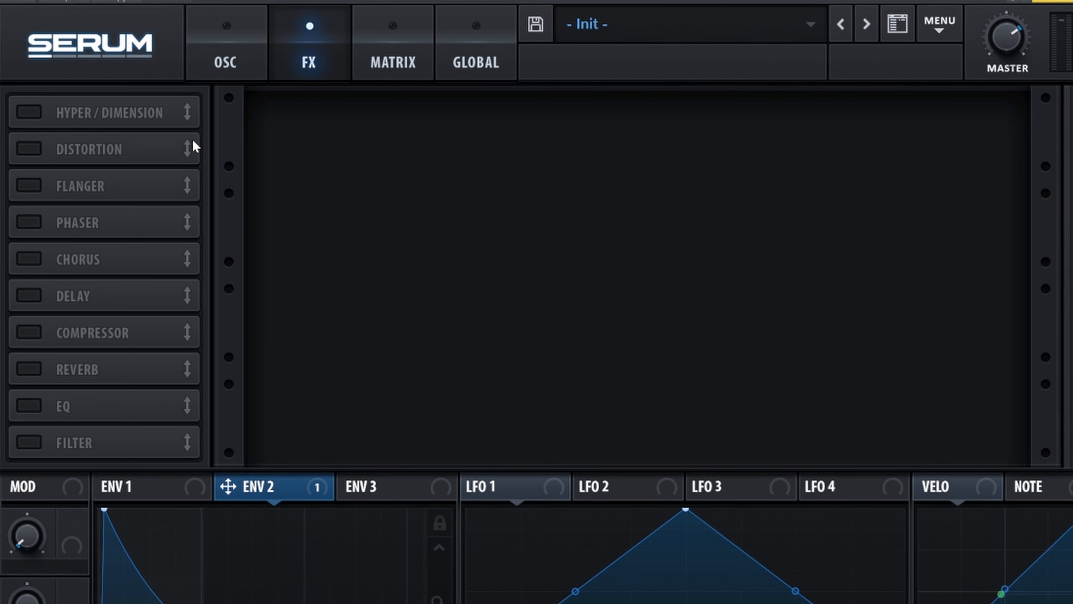
{"action": "left_click", "coordinate": [28, 410]}
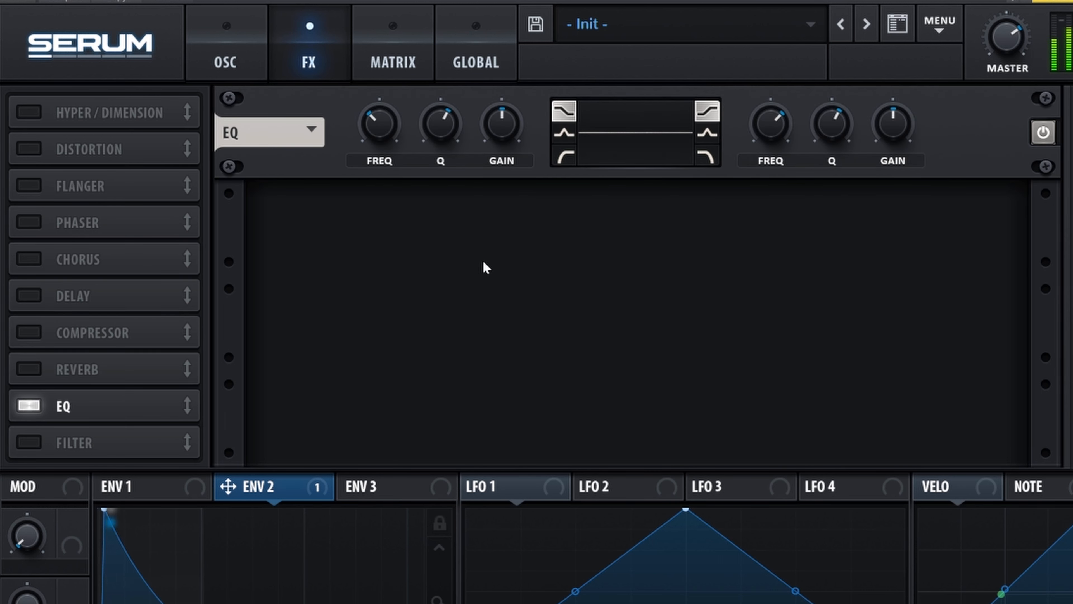
{"action": "left_click", "coordinate": [566, 156]}
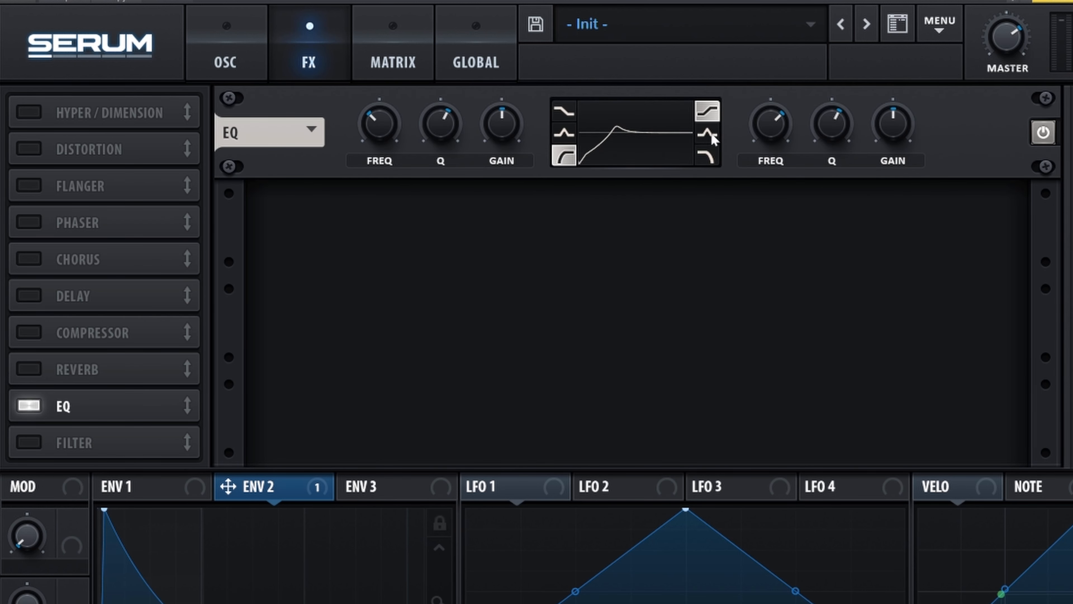
{"action": "left_click_drag", "start_coordinate": [439, 137], "coordinate": [427, 214]}
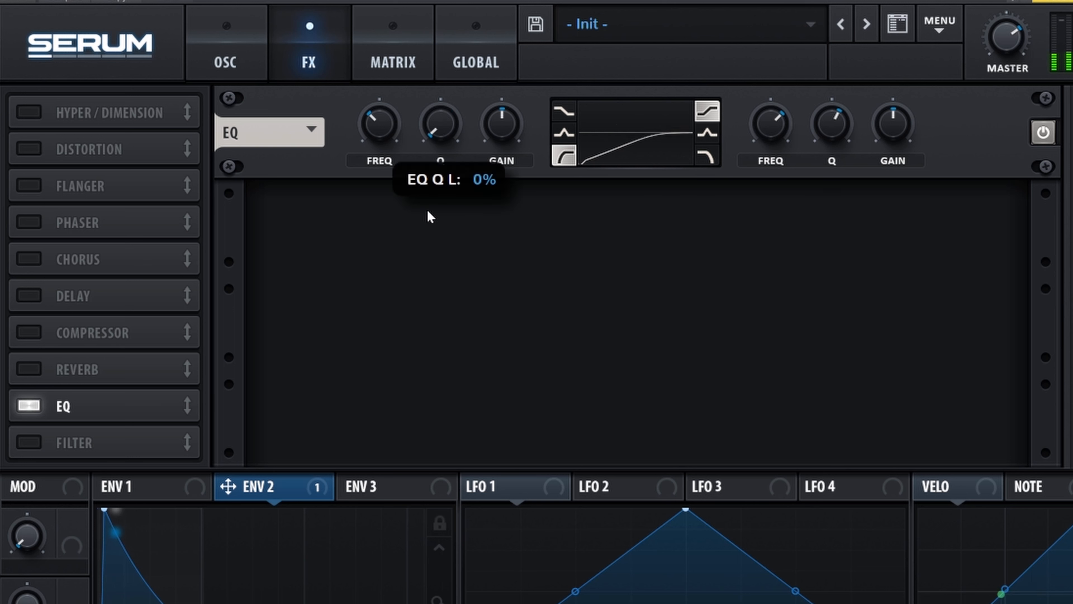
{"action": "left_click_drag", "start_coordinate": [390, 139], "coordinate": [378, 201]}
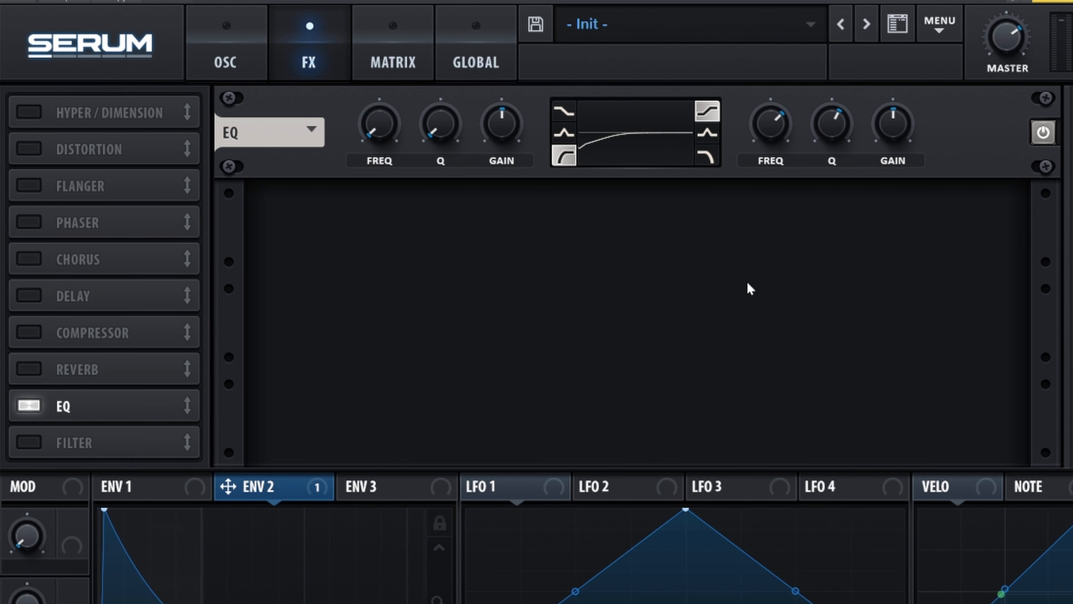
Boost the EQ's high shelf gain, lower its frequency to around the middle, and reduce its Q to minimum
{"action": "left_click_drag", "start_coordinate": [891, 125], "coordinate": [880, 100]}
{"action": "left_click_drag", "start_coordinate": [771, 124], "coordinate": [770, 146]}
{"action": "left_click_drag", "start_coordinate": [833, 134], "coordinate": [834, 338]}
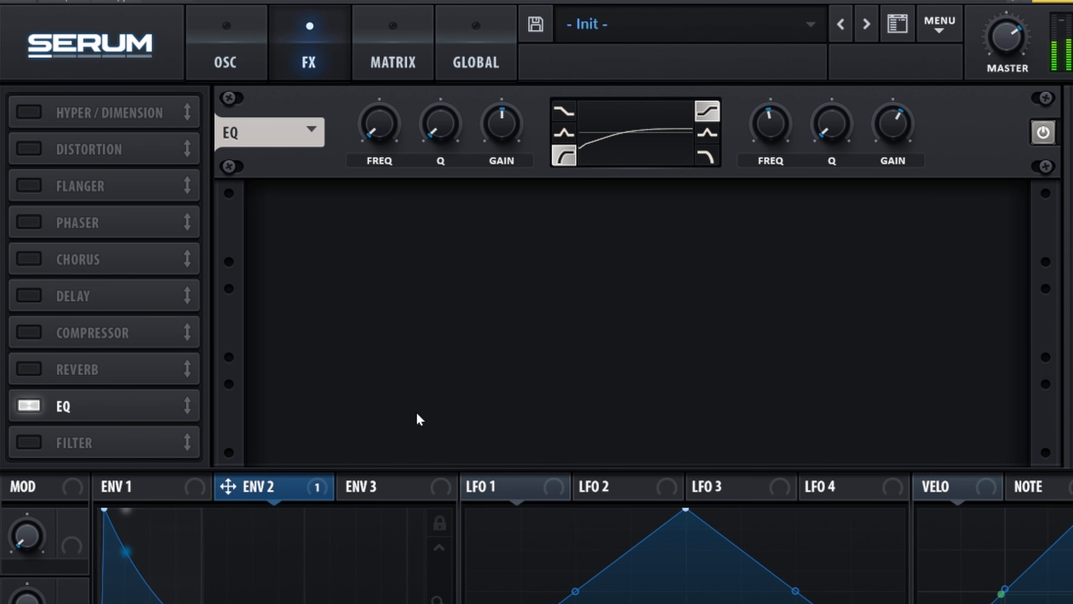
Enable the Hall reverb and move it after the EQ in the effects chain
{"action": "left_click", "coordinate": [28, 370]}
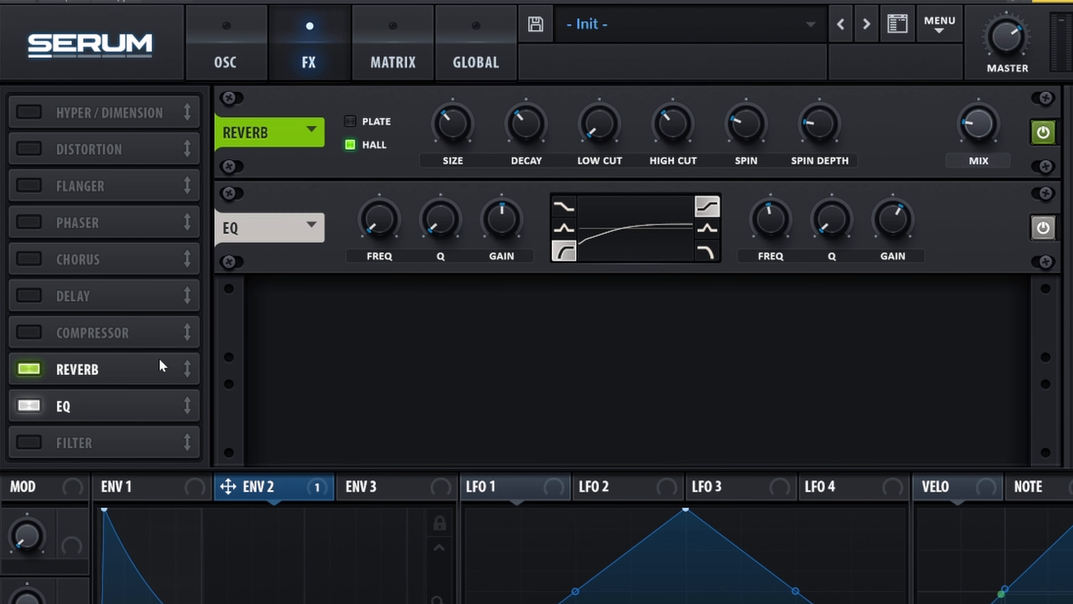
{"action": "left_click_drag", "start_coordinate": [183, 381], "coordinate": [177, 414]}
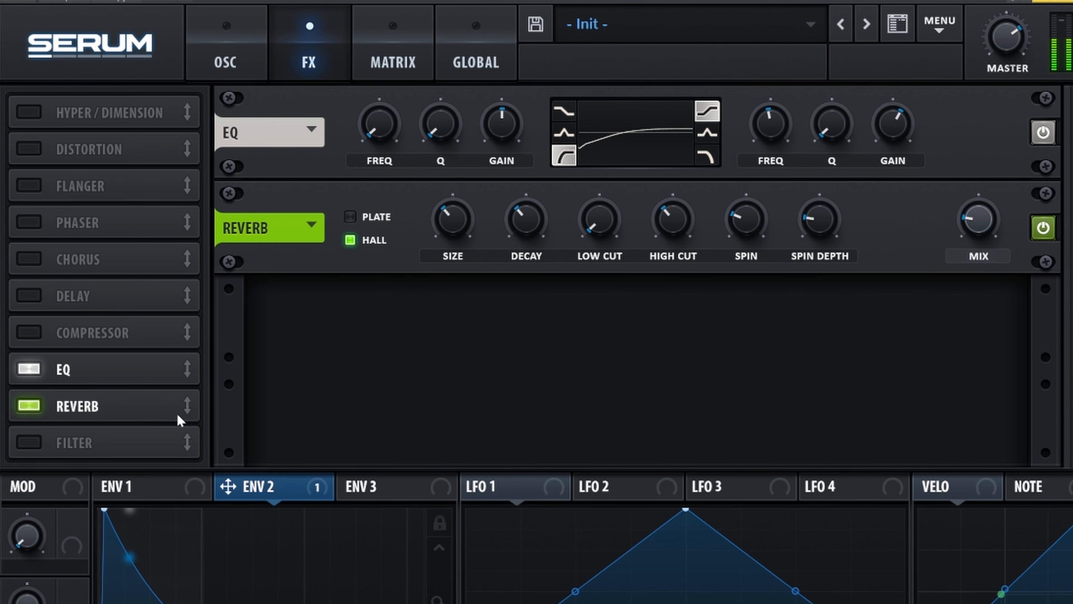
With the reverb mix fully wet, reduce its size and decay and raise its low cut to around the middle
{"action": "left_click_drag", "start_coordinate": [978, 219], "coordinate": [995, 106]}
{"action": "left_click_drag", "start_coordinate": [456, 219], "coordinate": [454, 231]}
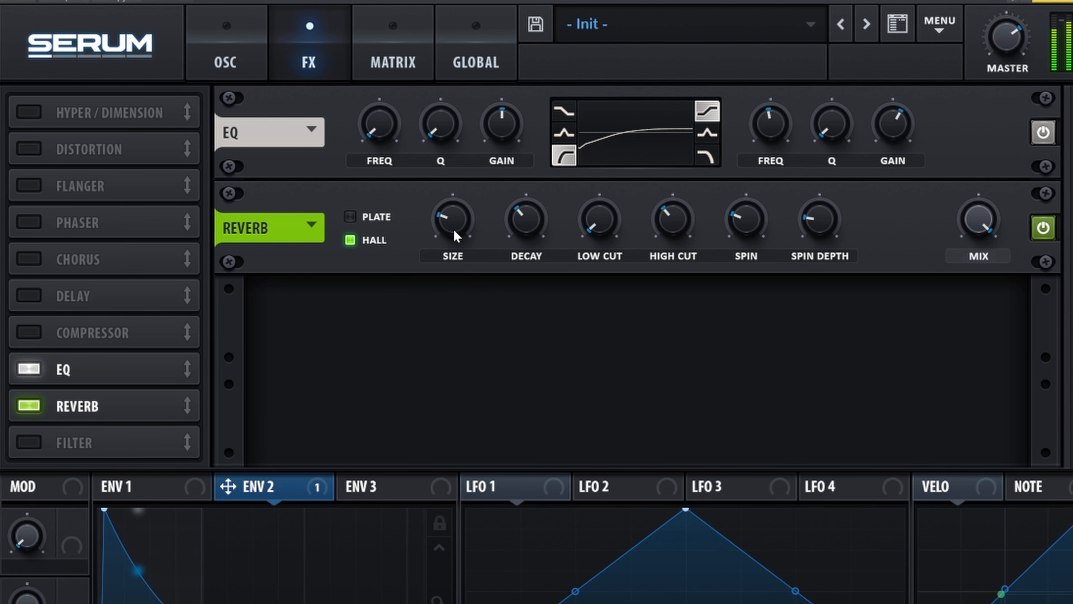
{"action": "left_click_drag", "start_coordinate": [531, 222], "coordinate": [531, 241]}
{"action": "left_click_drag", "start_coordinate": [599, 221], "coordinate": [604, 179]}
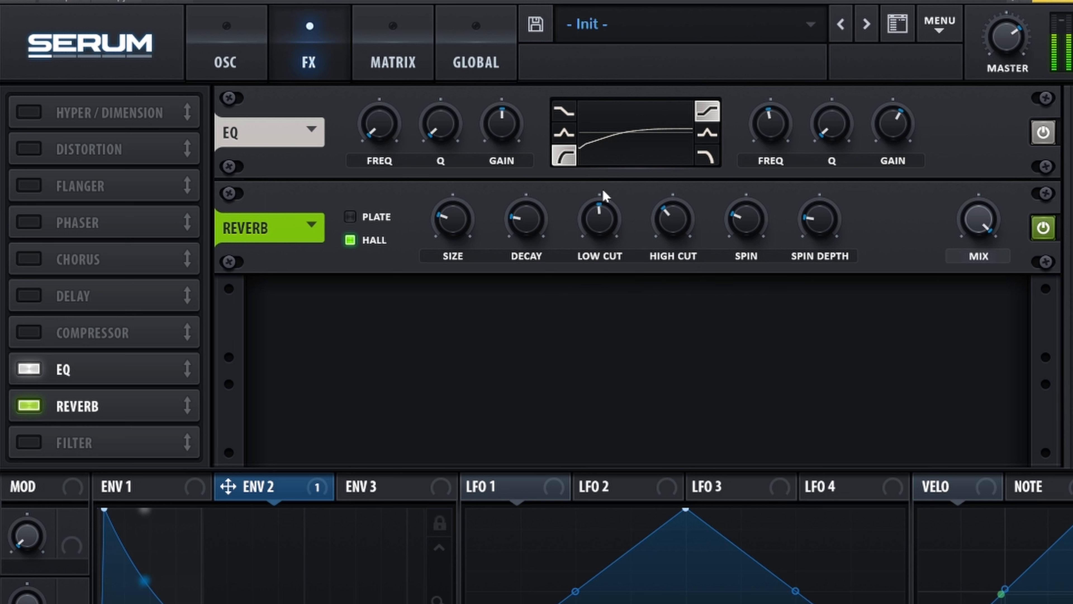
Lower the reverb's high cut and spin depth, and bring its mix down to about a third
{"action": "left_click_drag", "start_coordinate": [672, 232], "coordinate": [673, 248]}
{"action": "left_click_drag", "start_coordinate": [820, 223], "coordinate": [815, 219]}
{"action": "left_click_drag", "start_coordinate": [977, 218], "coordinate": [968, 300]}
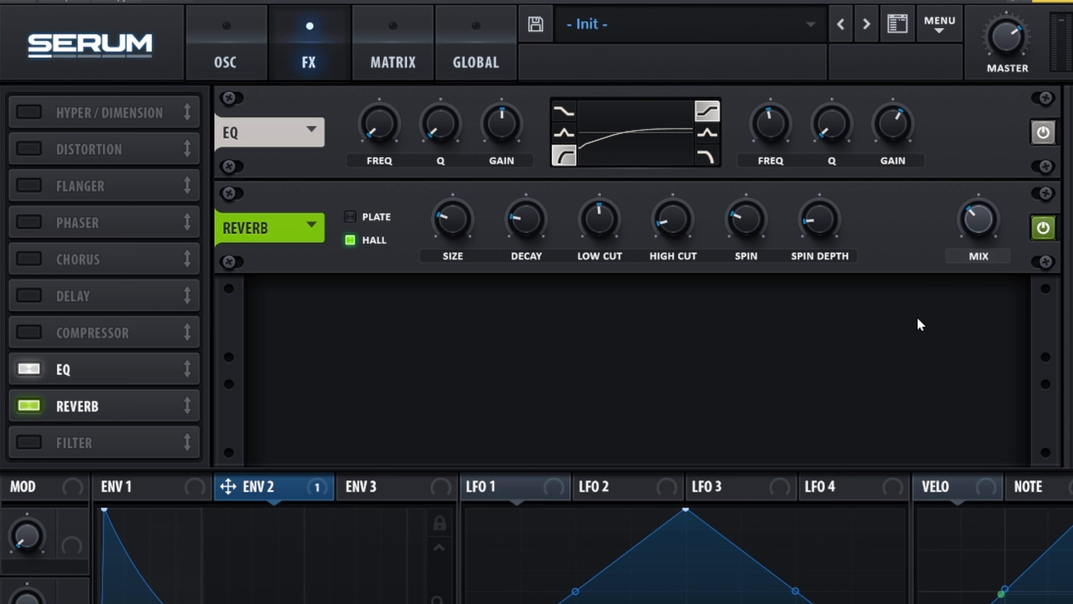
Enable the Chorus, move it after the reverb in the effects chain, and lower its mix
{"action": "left_click", "coordinate": [34, 270]}
{"action": "left_click_drag", "start_coordinate": [156, 271], "coordinate": [165, 420]}
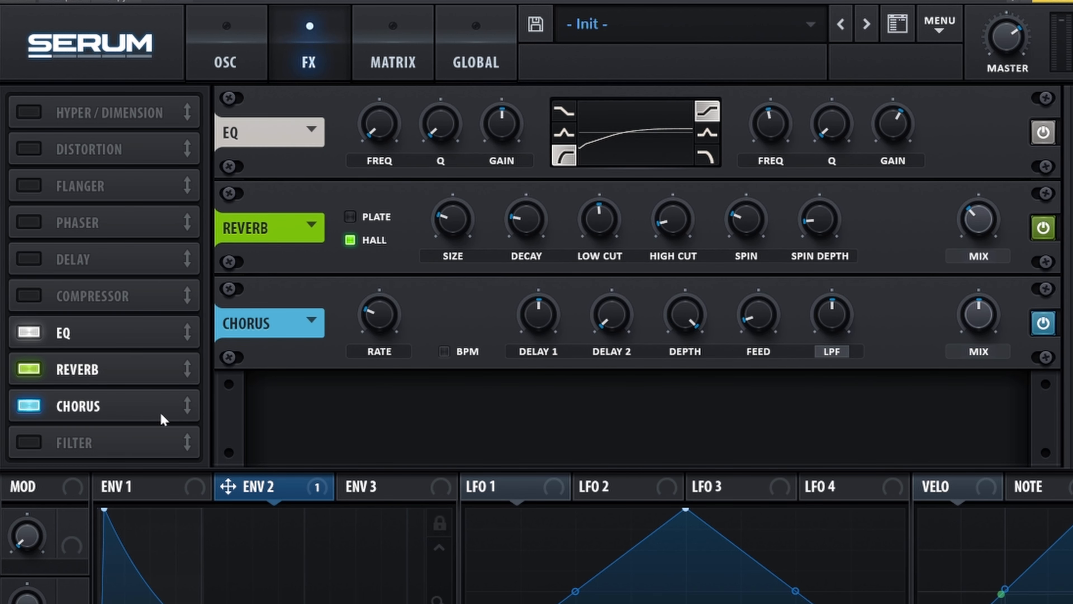
{"action": "left_click_drag", "start_coordinate": [965, 315], "coordinate": [971, 345]}
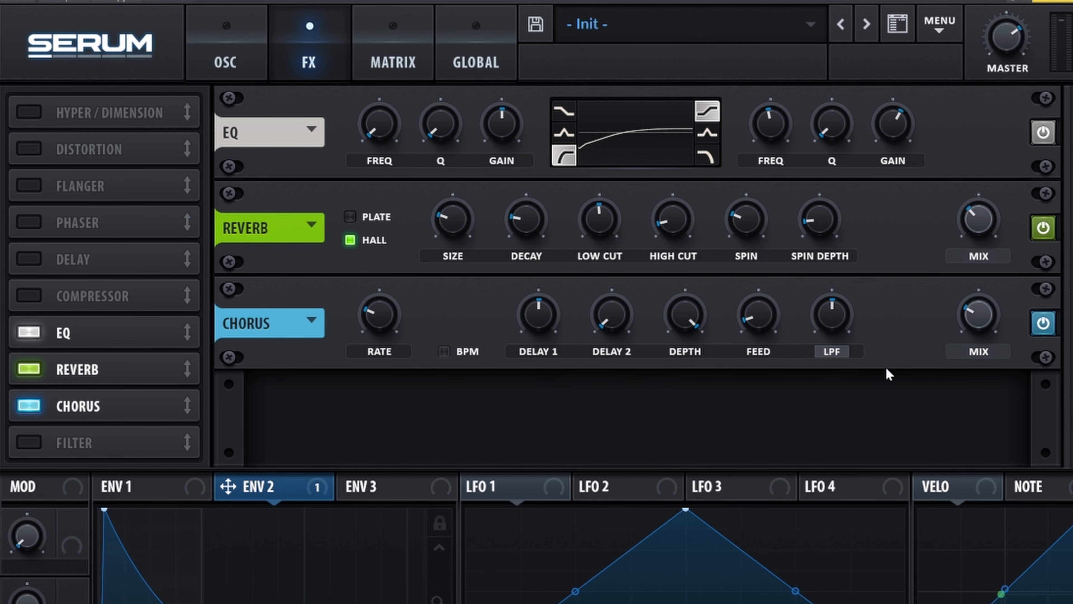